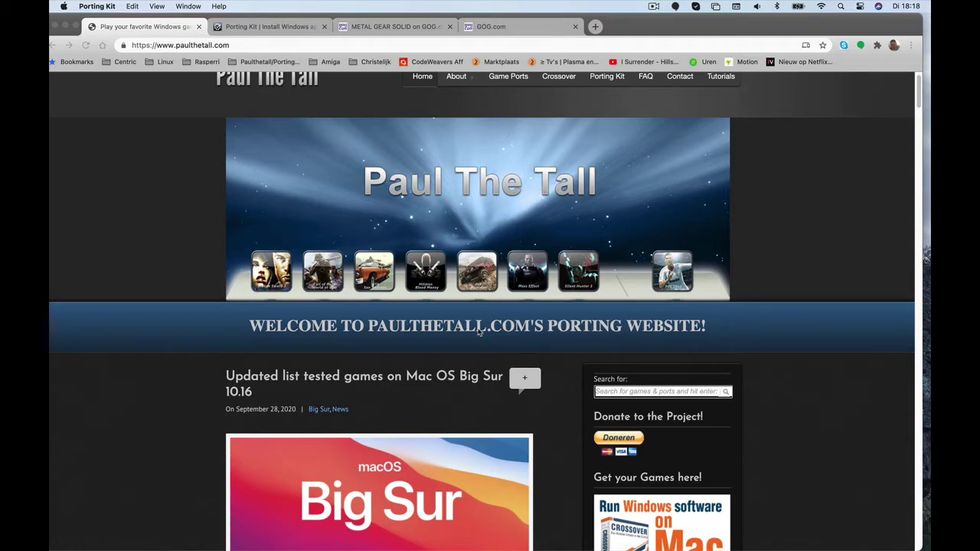
# Switch to the Metal Gear Solid GOG tab and browse its €9.99 store page and description
pyautogui.click(371, 29)
pyautogui.scroll(-5, 344, 283)
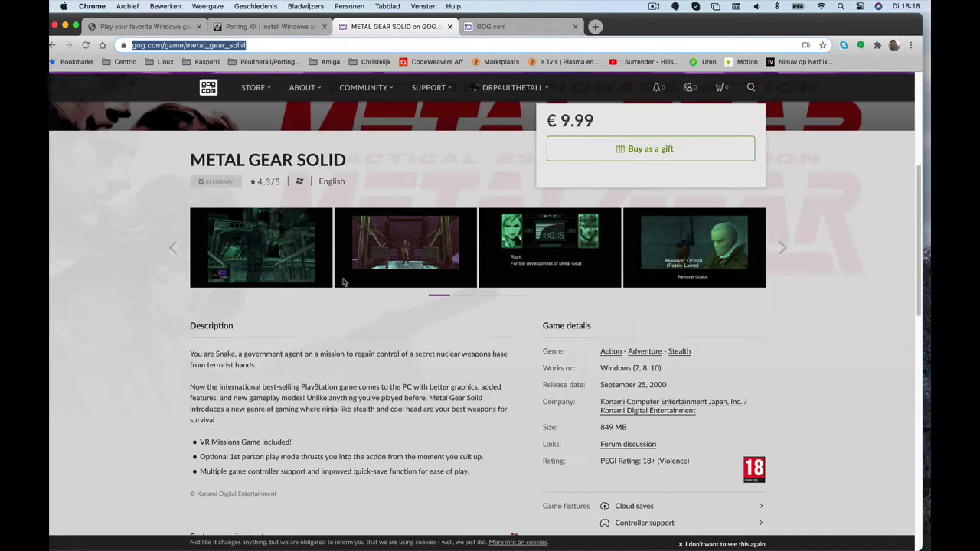
pyautogui.scroll(-3, 344, 283)
pyautogui.scroll(7, 344, 283)
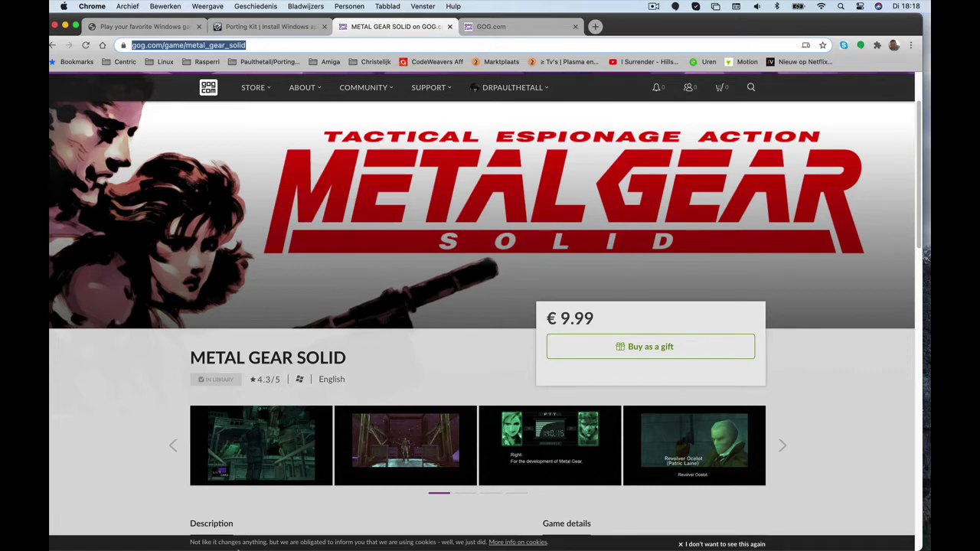
pyautogui.moveTo(230, 538)
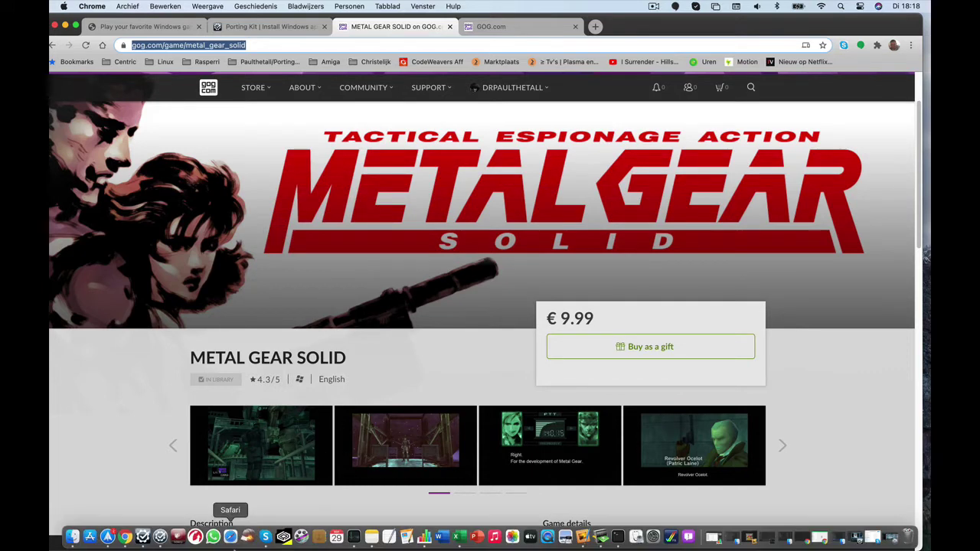
# Bring Porting Kit forward and check About This Mac to confirm macOS Big Sur
pyautogui.click(160, 537)
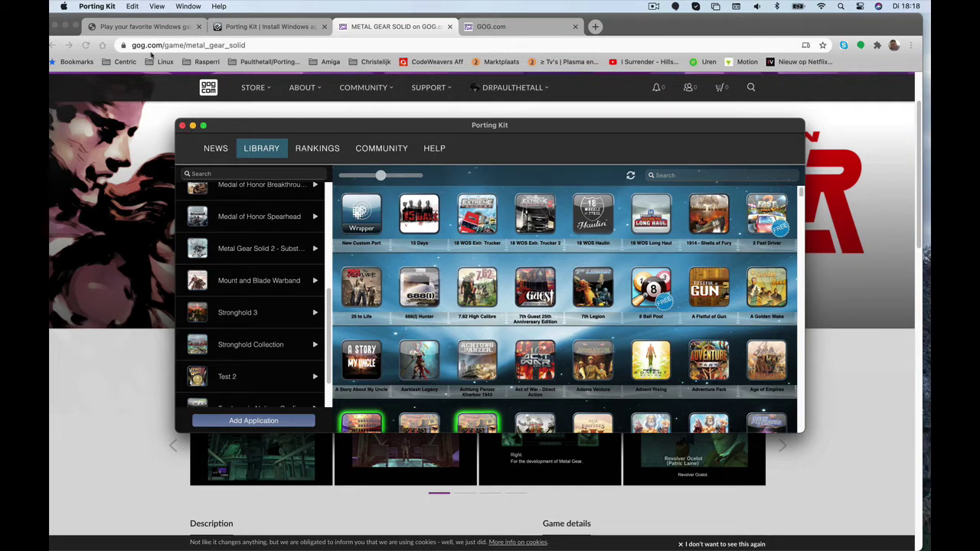
pyautogui.click(64, 6)
pyautogui.click(71, 22)
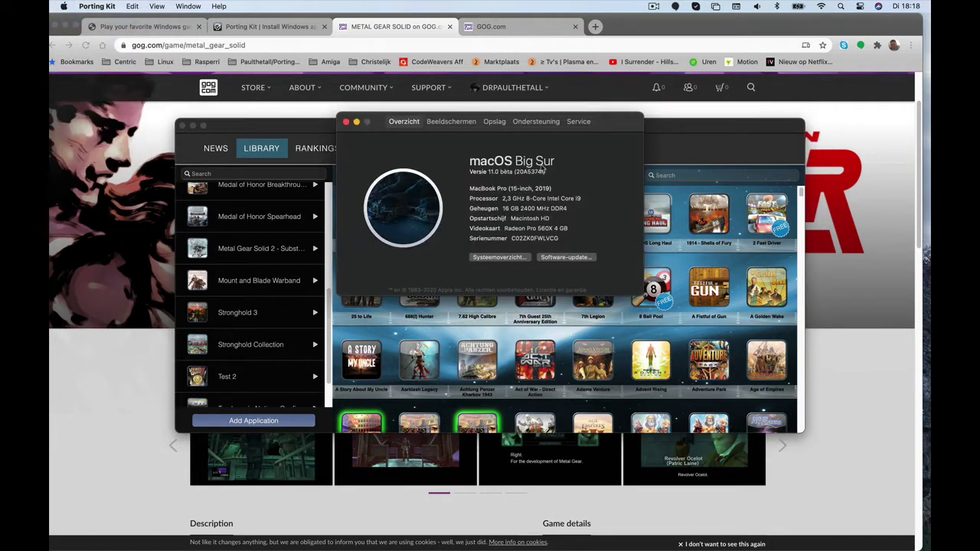
pyautogui.click(345, 121)
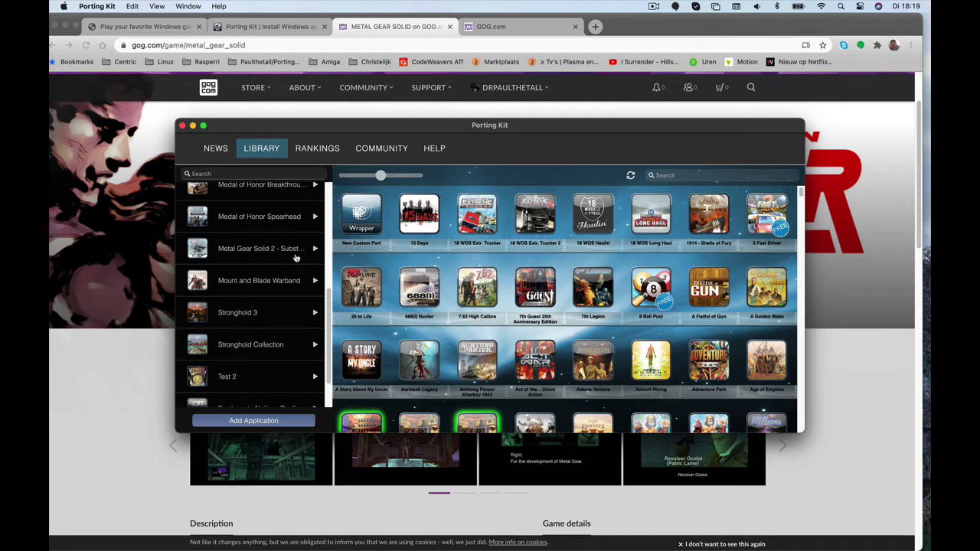
# Minimize the second Porting Kit window, leaving the Metal Gear Solid entry in front
pyautogui.scroll(5, 296, 258)
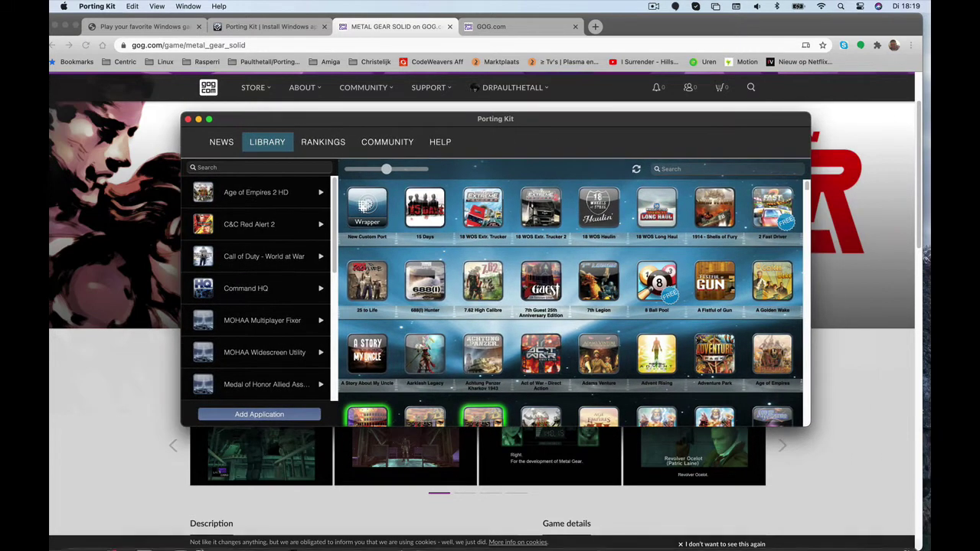
pyautogui.click(144, 536)
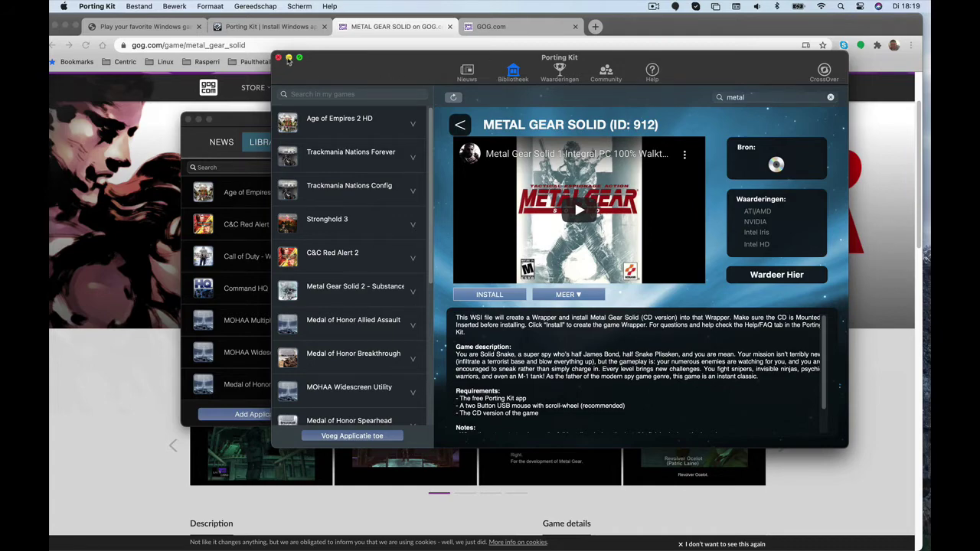
pyautogui.click(288, 58)
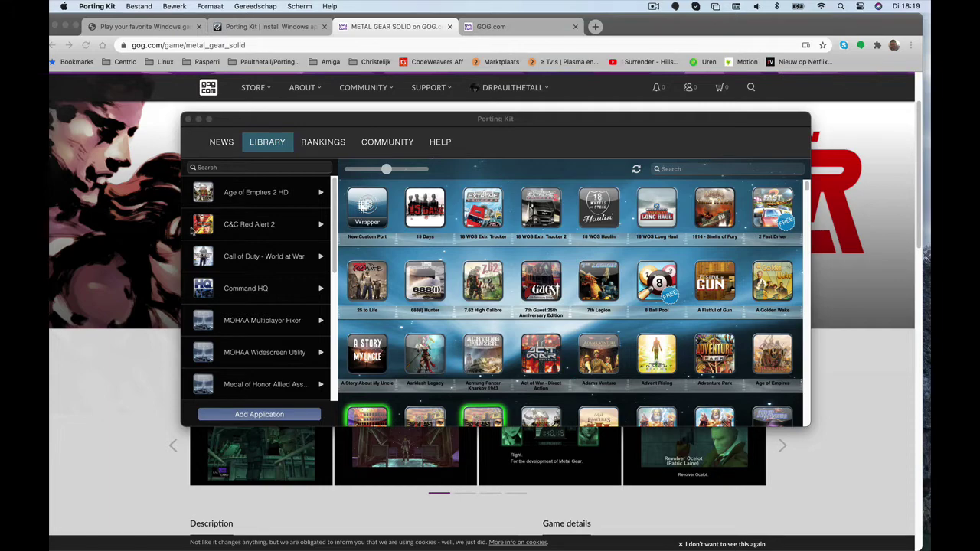
# Search the library for 'metal', open Metal Gear Solid (ID: 912), and enlarge its window
pyautogui.click(690, 168)
pyautogui.write('me')
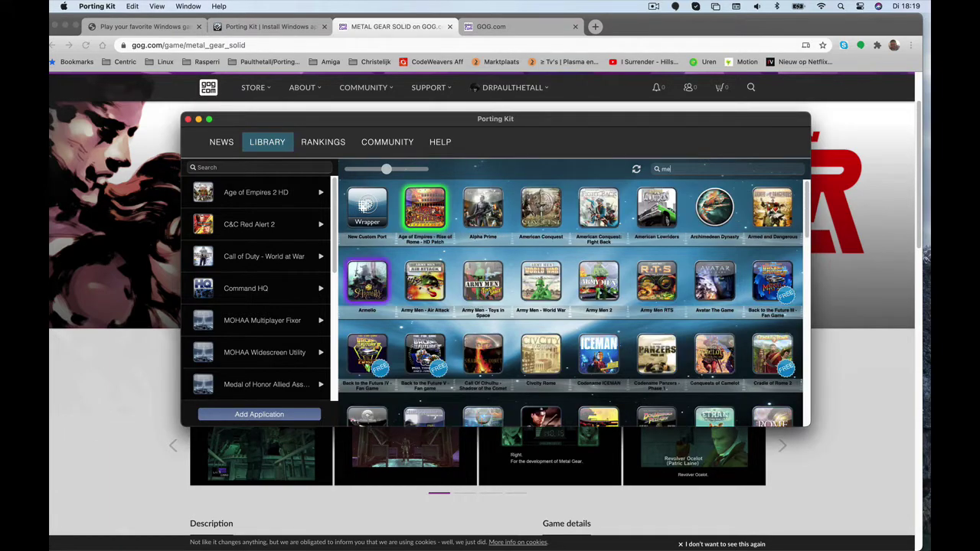
pyautogui.write('tal')
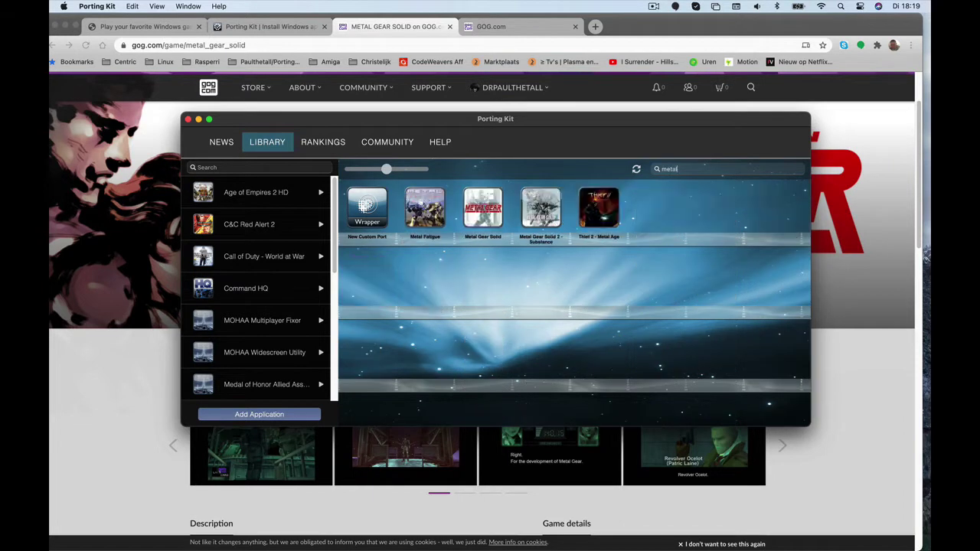
pyautogui.click(491, 211)
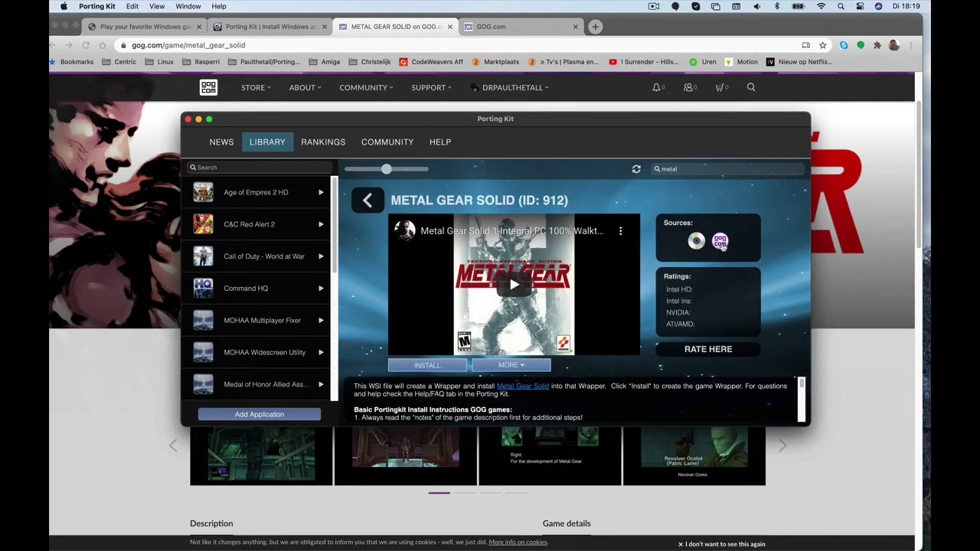
pyautogui.moveTo(458, 122); pyautogui.dragTo(412, 64)
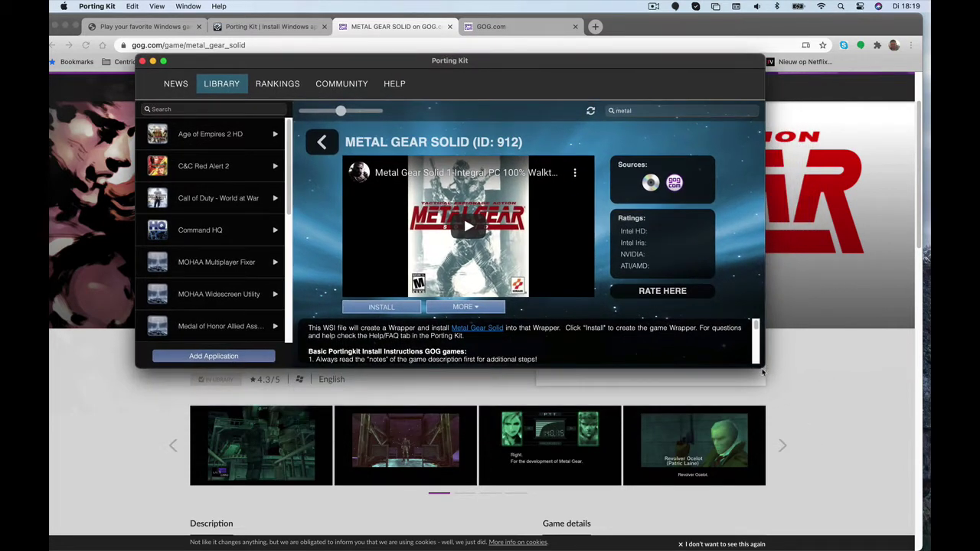
pyautogui.moveTo(744, 371); pyautogui.dragTo(846, 496)
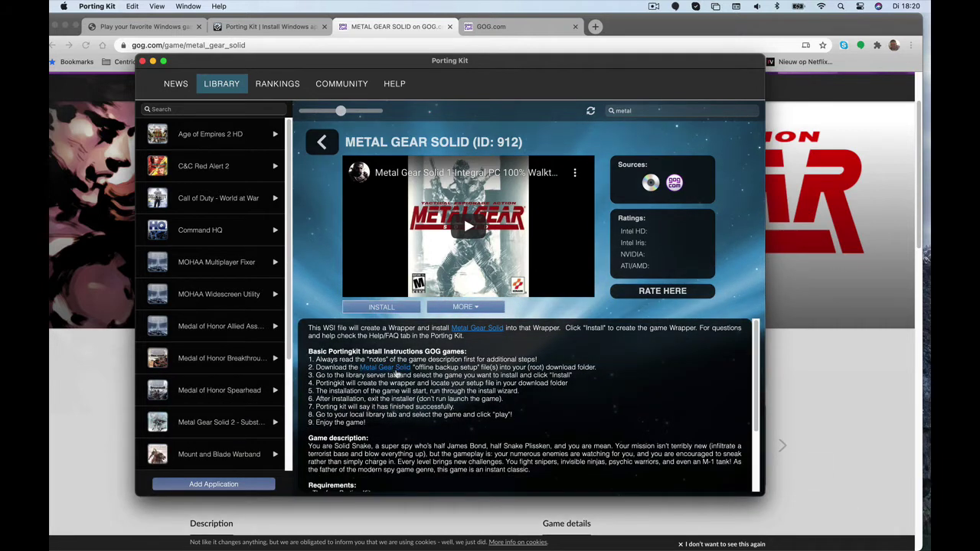
# Check Metal Gear Solid's GOG downloads (0.8 GB offline installer, 3 MB patch), then minimize Chrome
pyautogui.click(478, 328)
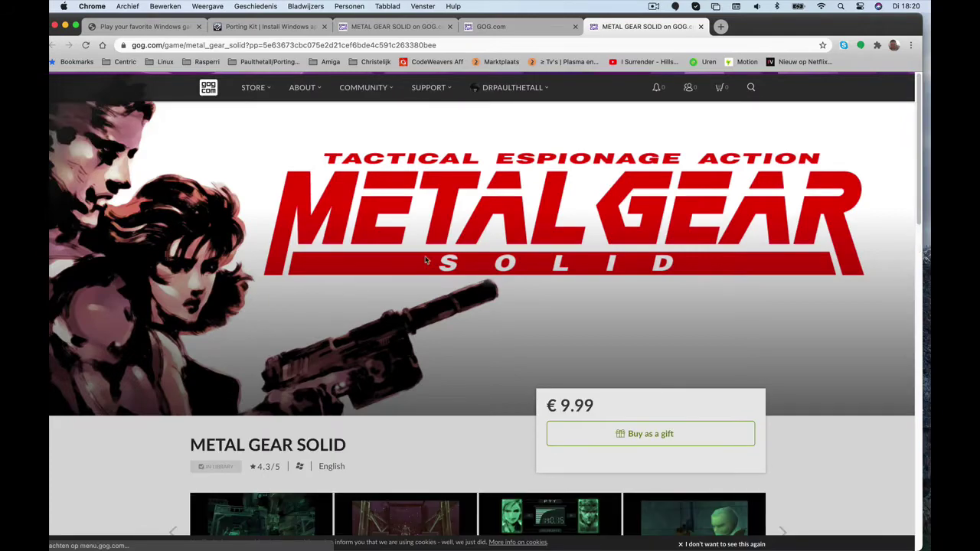
pyautogui.scroll(-10, 397, 316)
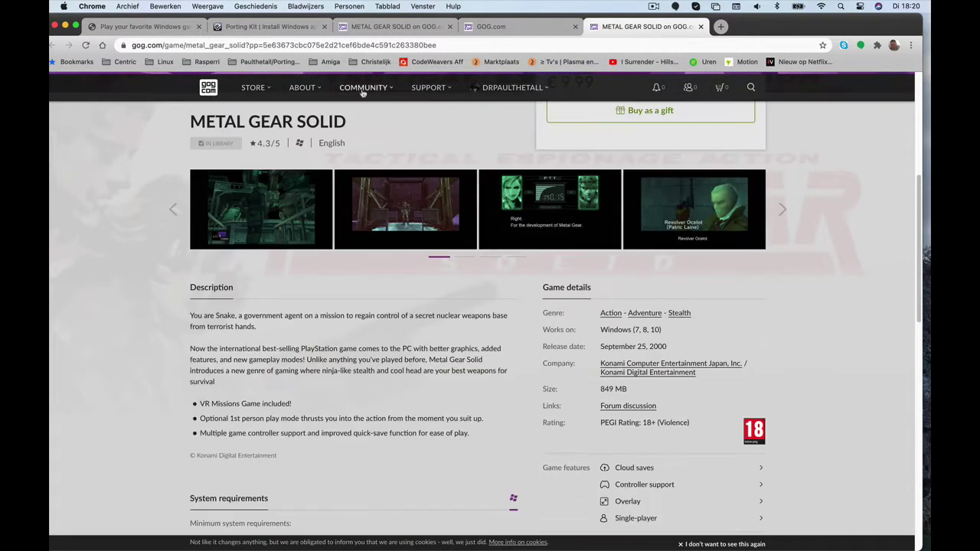
pyautogui.click(491, 26)
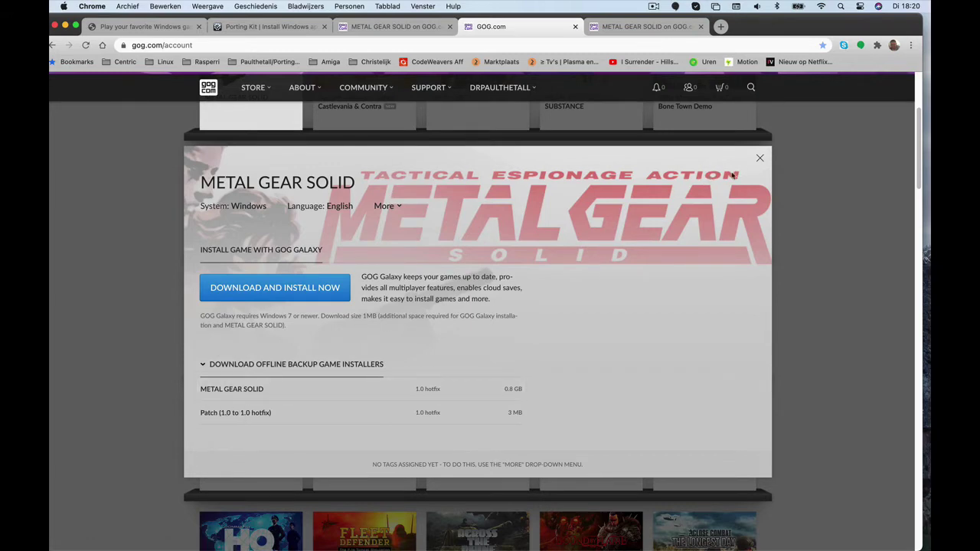
pyautogui.click(760, 158)
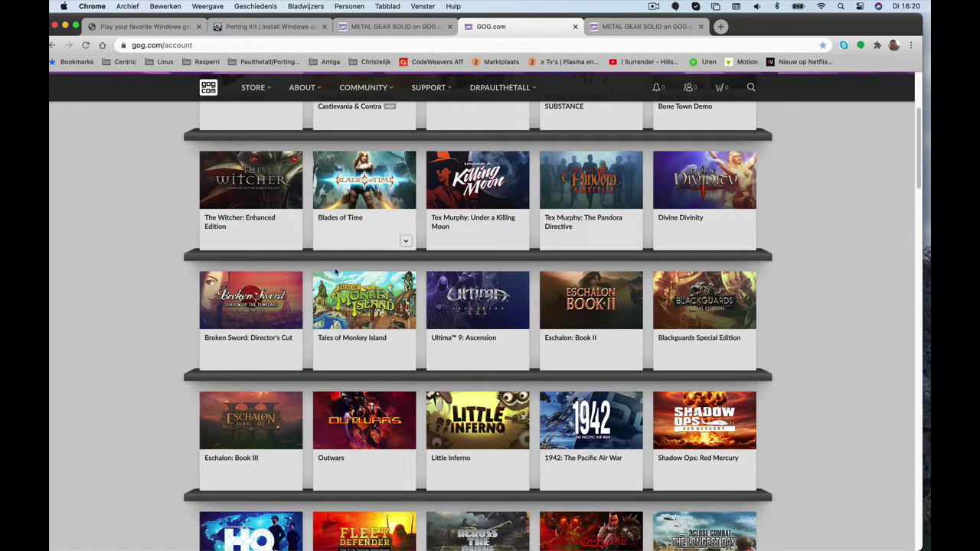
pyautogui.scroll(3, 284, 222)
pyautogui.click(261, 233)
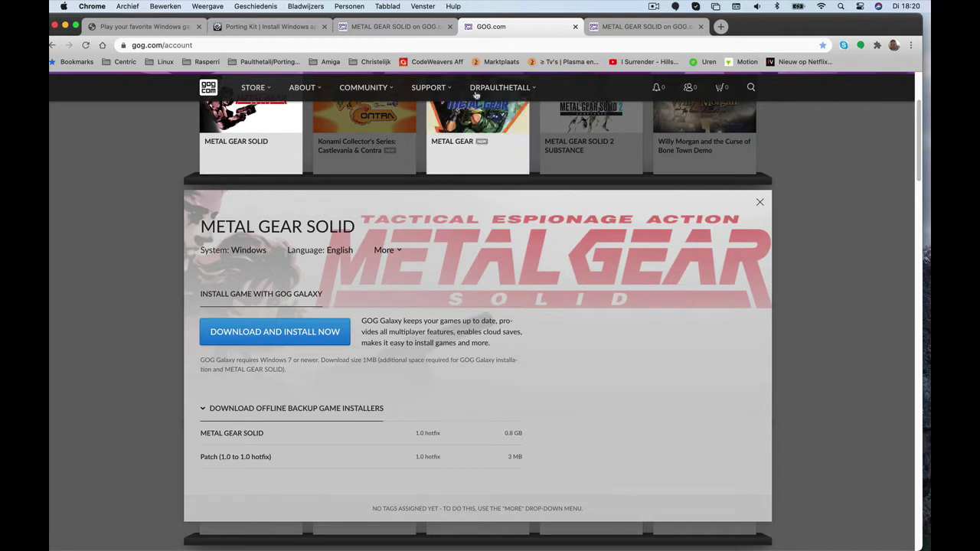
pyautogui.click(66, 27)
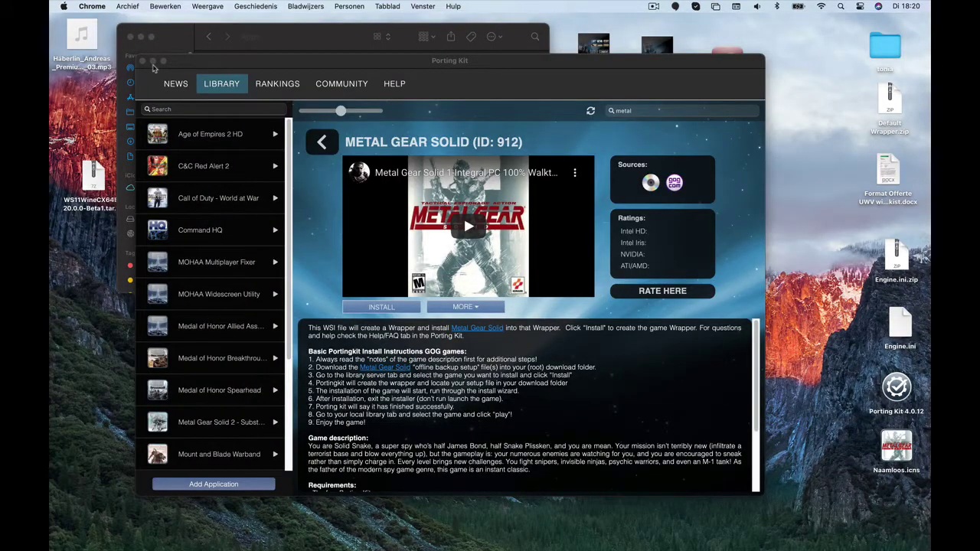
# Return to Porting Kit and start installing Metal Gear Solid as the GOG.com version
pyautogui.click(130, 36)
pyautogui.moveTo(142, 544)
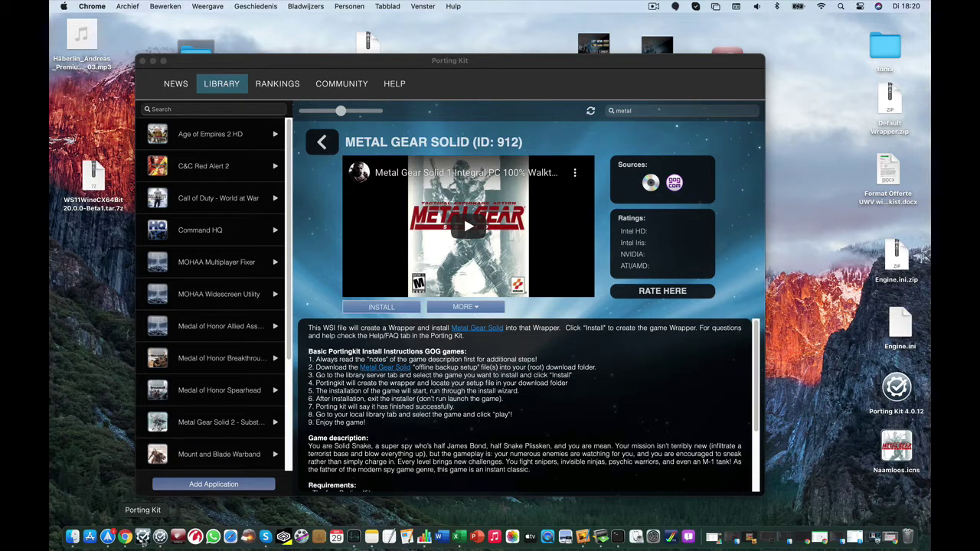
pyautogui.click(160, 538)
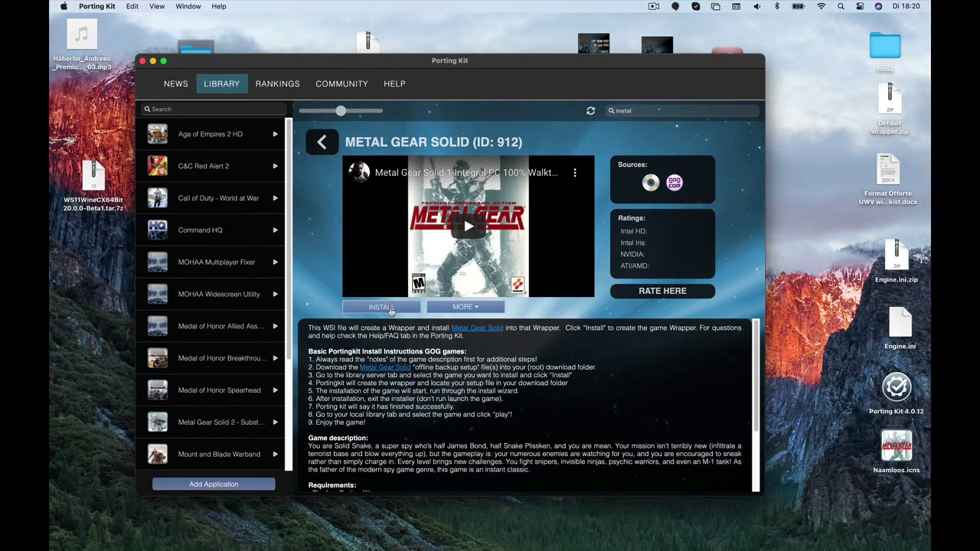
pyautogui.click(390, 310)
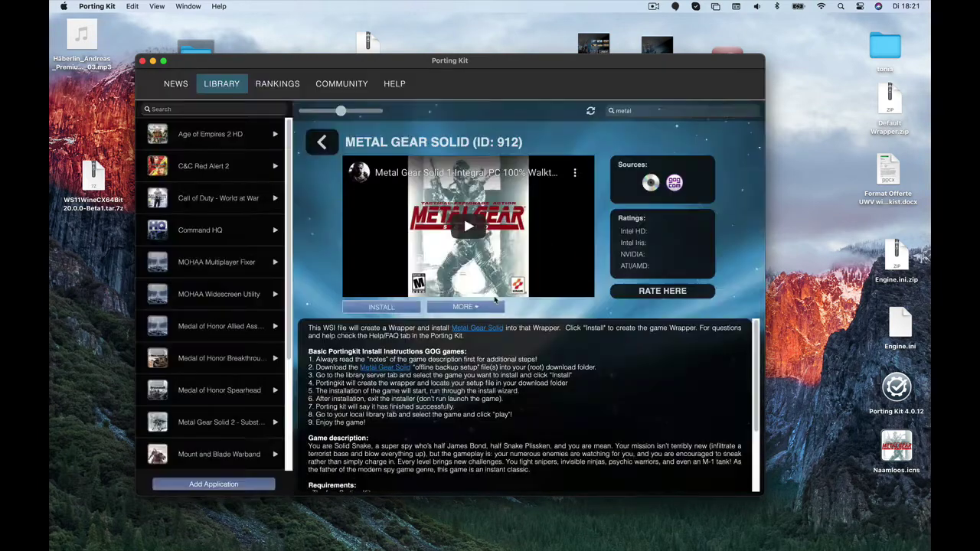
pyautogui.click(494, 300)
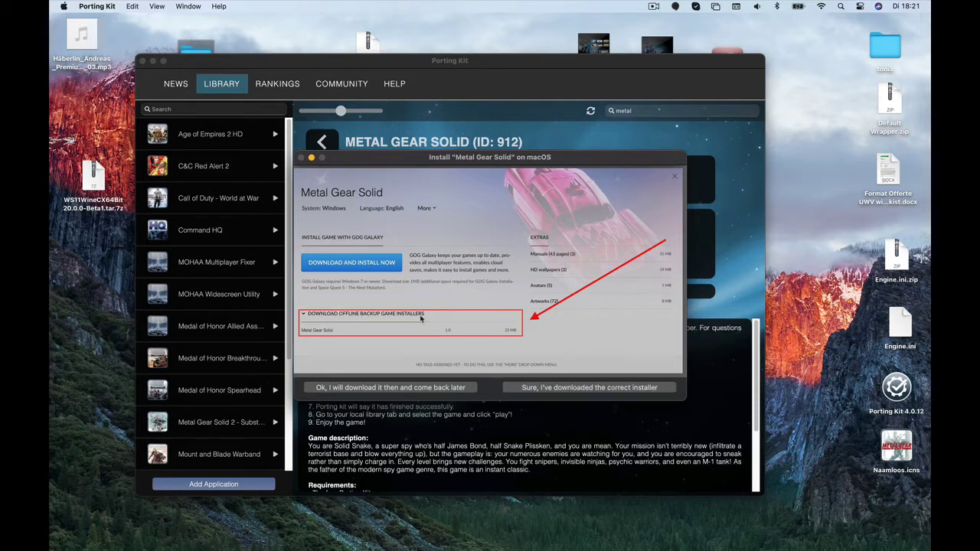
# Confirm the GOG installer is downloaded and install the port to the default Apps folder
pyautogui.click(580, 390)
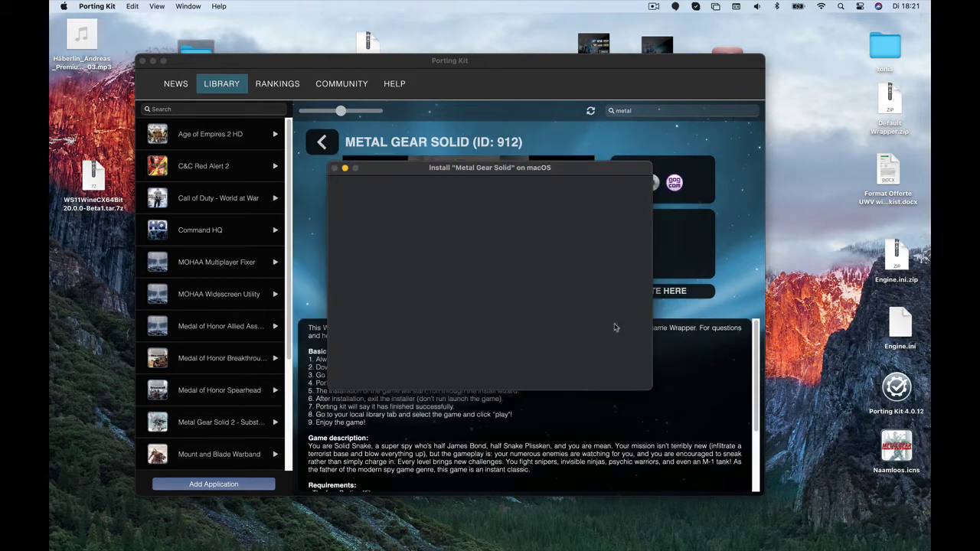
pyautogui.click(613, 379)
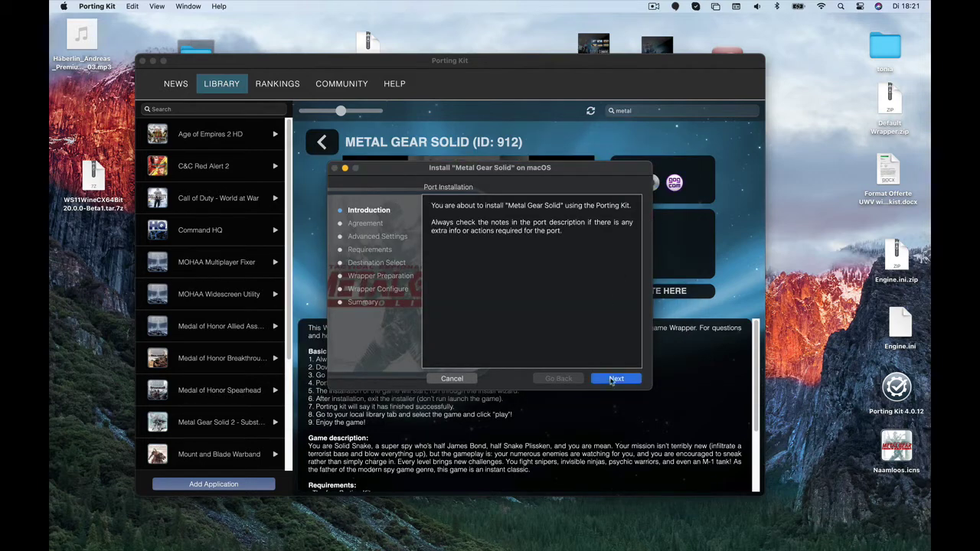
pyautogui.click(616, 379)
pyautogui.click(616, 379)
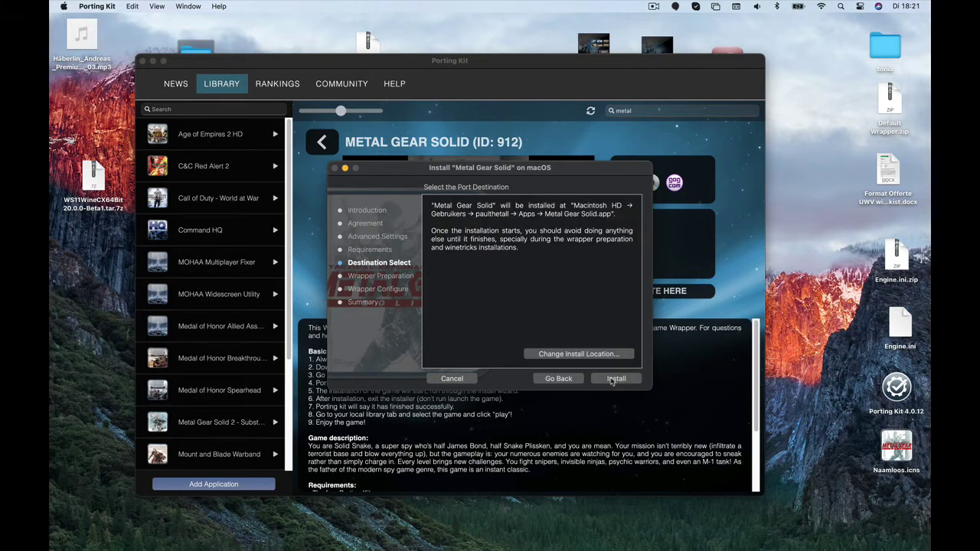
pyautogui.click(616, 380)
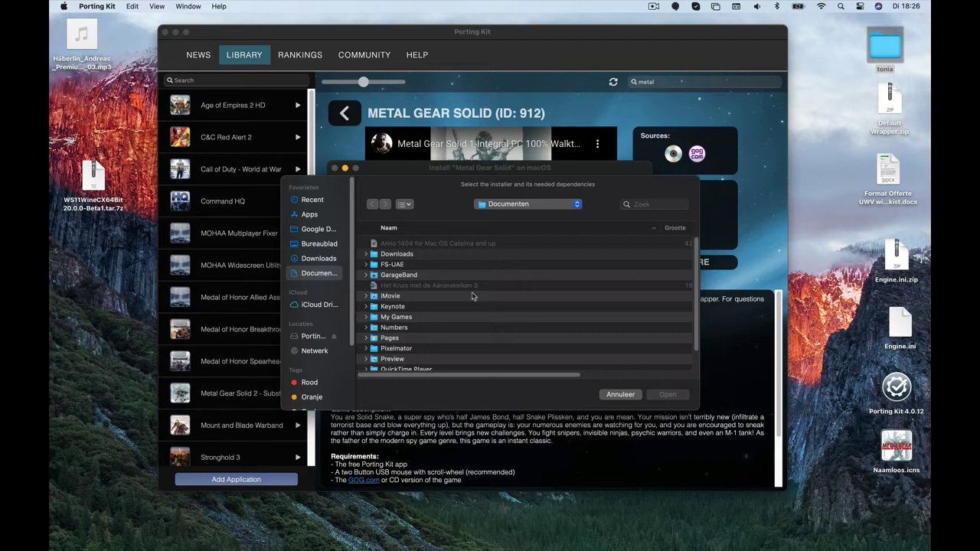
# Choose setup_metal_gear_solid_1.0_hotfix_(41550).exe from Downloads as the game installer
pyautogui.click(346, 260)
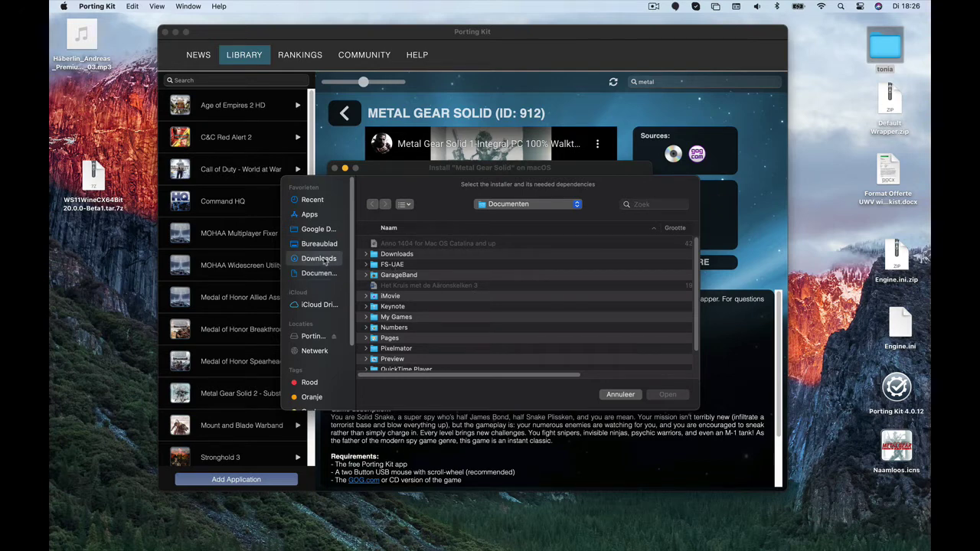
pyautogui.scroll(-10, 452, 283)
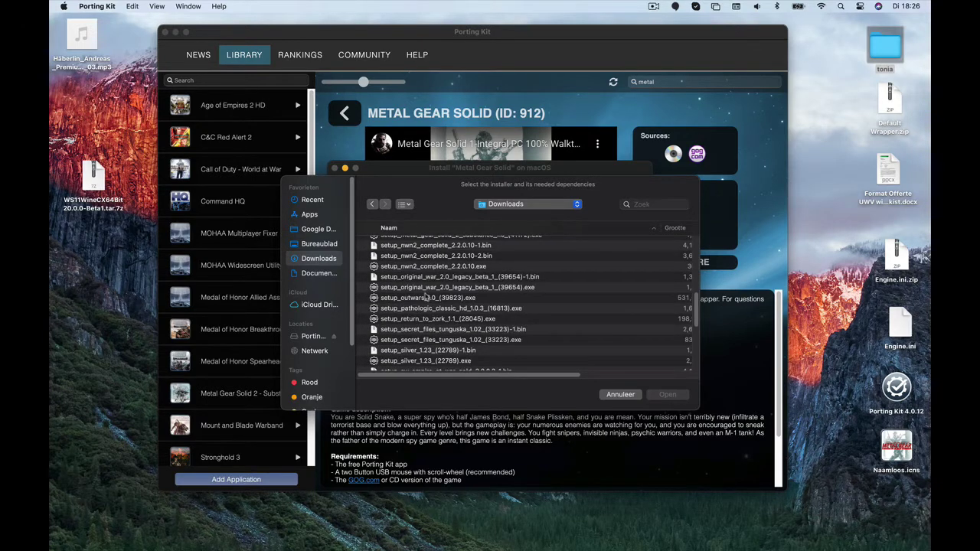
pyautogui.scroll(-1, 418, 311)
pyautogui.scroll(3, 417, 311)
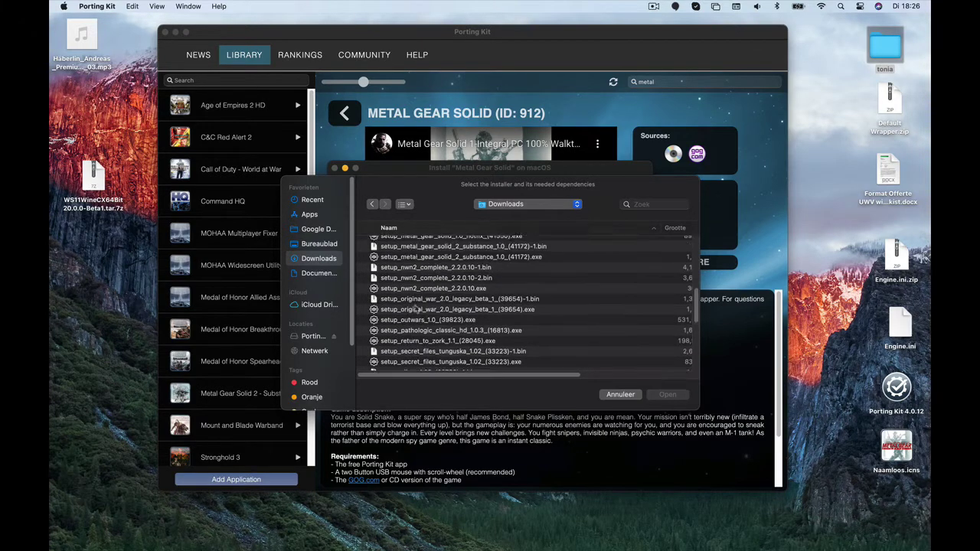
pyautogui.click(459, 286)
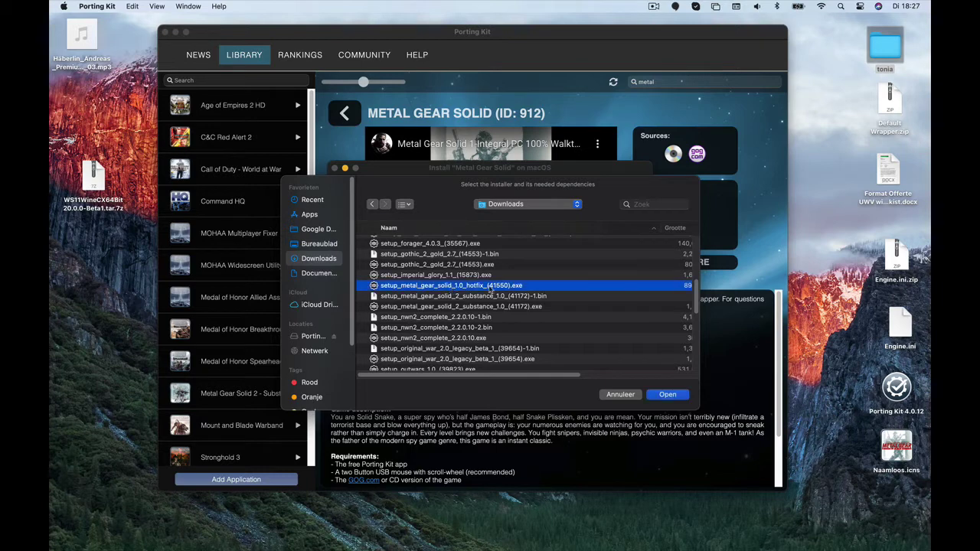
pyautogui.doubleClick(490, 287)
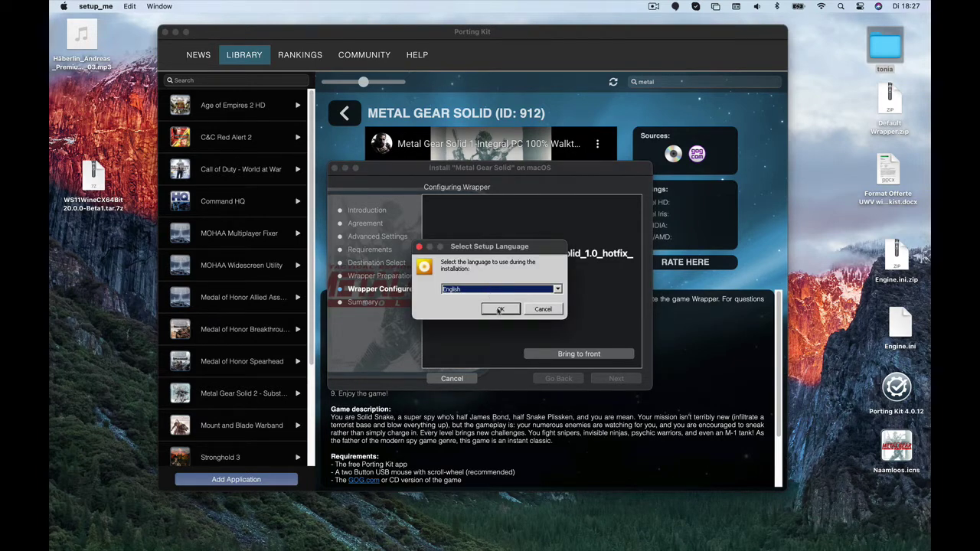
# Install the game in English and dismiss the two runtime error dialogs
pyautogui.click(499, 310)
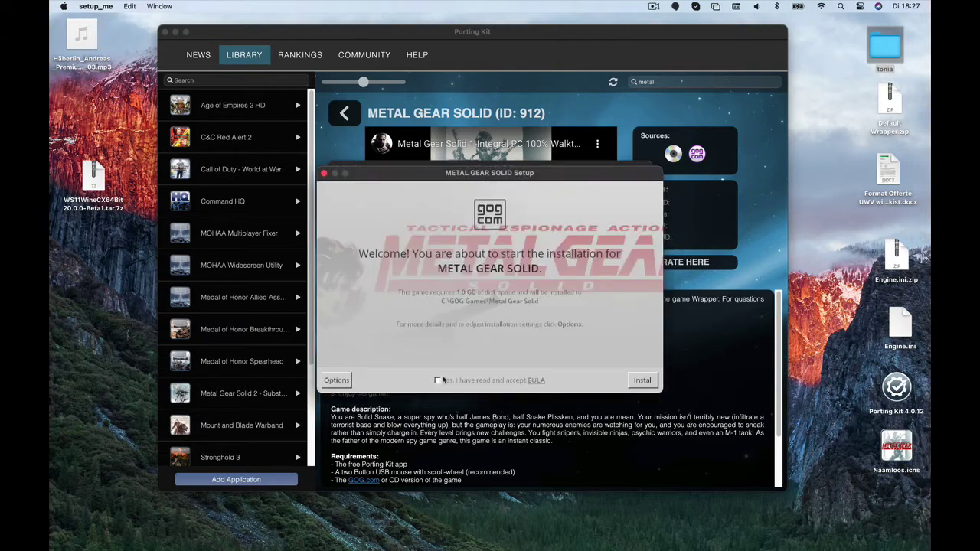
pyautogui.click(643, 380)
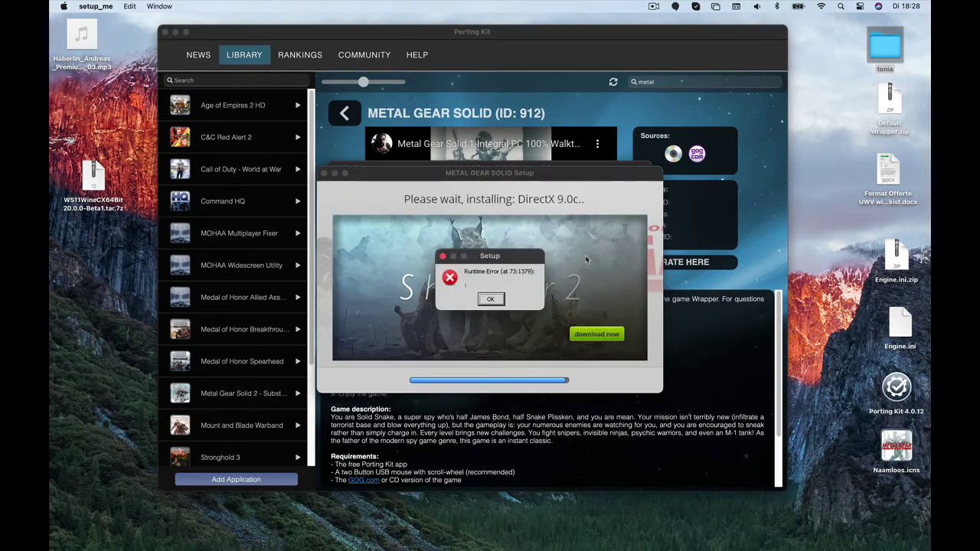
pyautogui.click(489, 299)
pyautogui.click(490, 299)
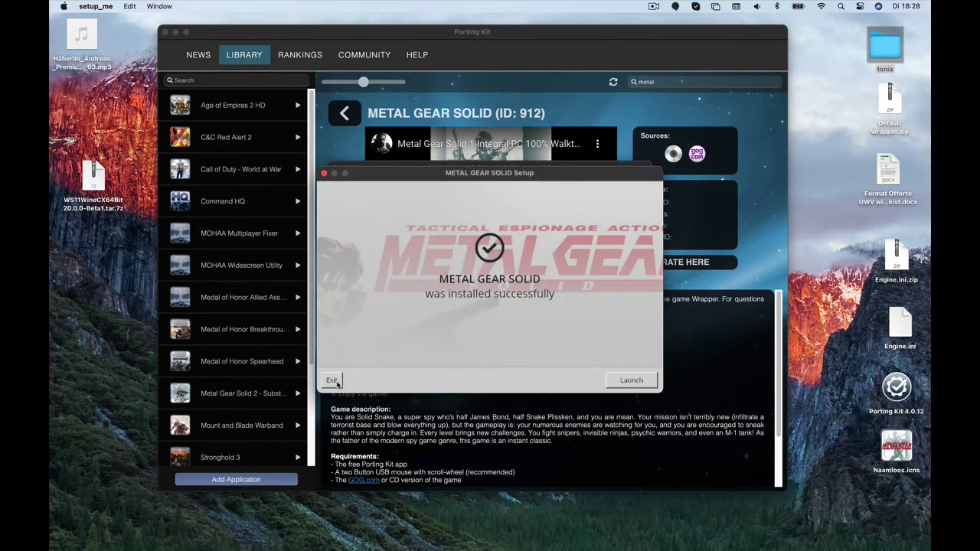
# Exit the game setup without launching, finish the Porting Kit installation, and locate the library entry
pyautogui.click(331, 381)
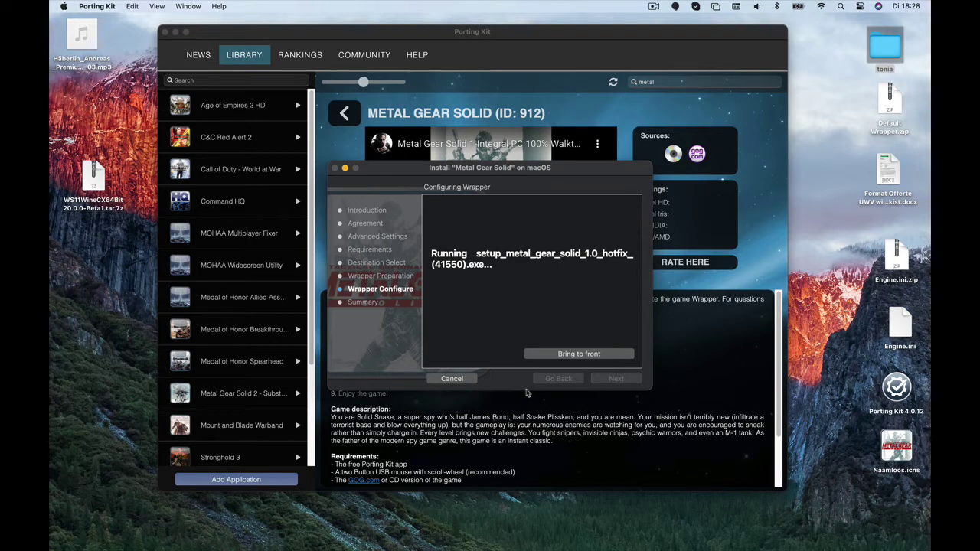
pyautogui.click(624, 379)
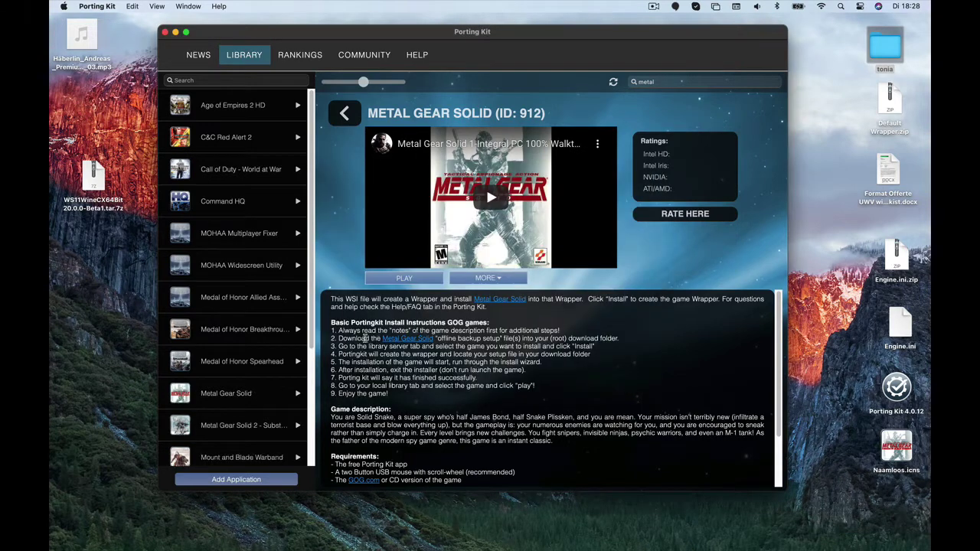
pyautogui.scroll(-5, 253, 339)
pyautogui.scroll(1, 231, 327)
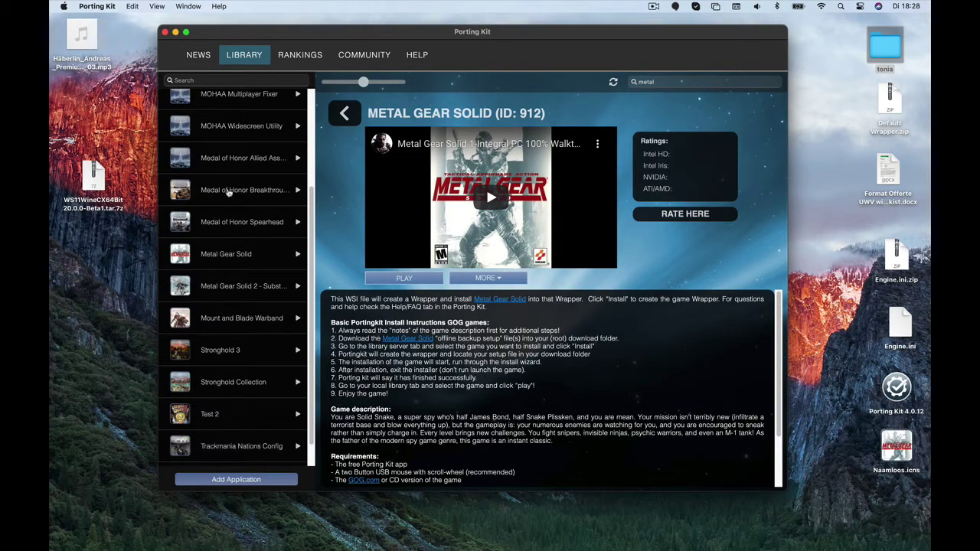
# Launch Metal Gear Solid from the library, start a NEW GAME, and select VERY EASY
pyautogui.click(221, 259)
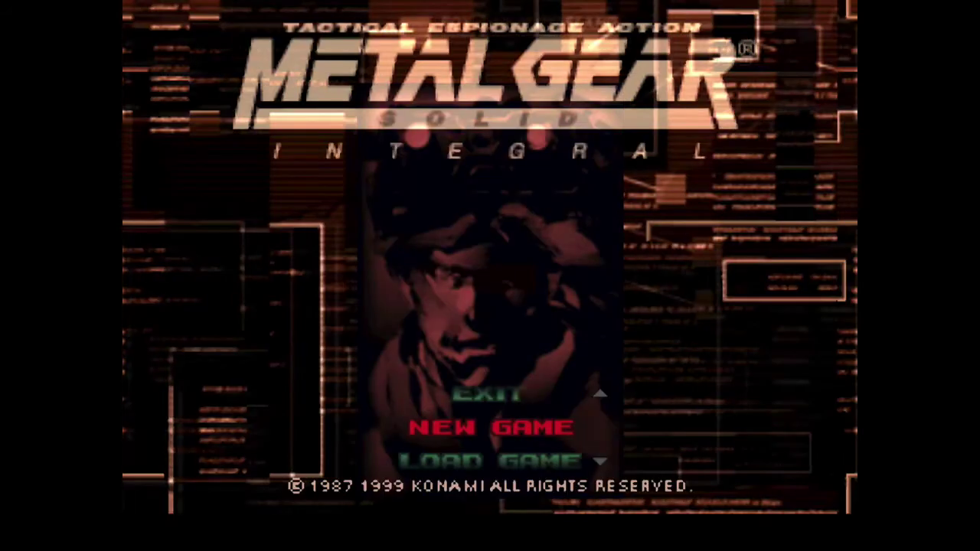
pyautogui.press('Up')
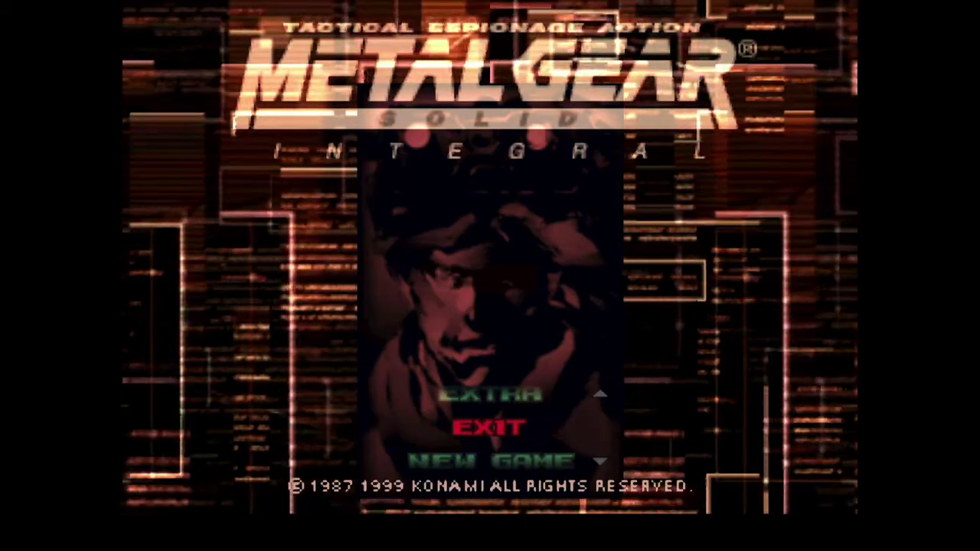
pyautogui.press('Down')
pyautogui.press('Return')
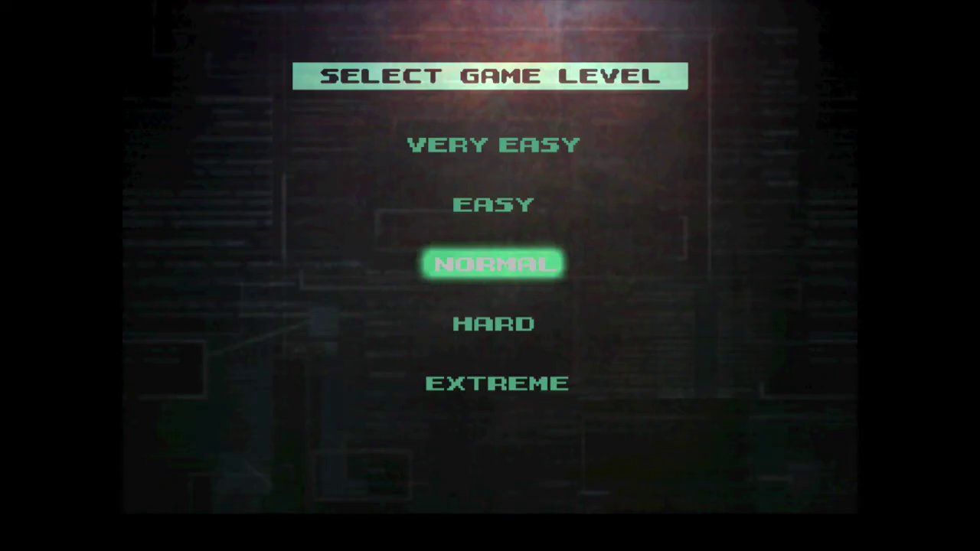
pyautogui.press('Up')
pyautogui.press('Up')
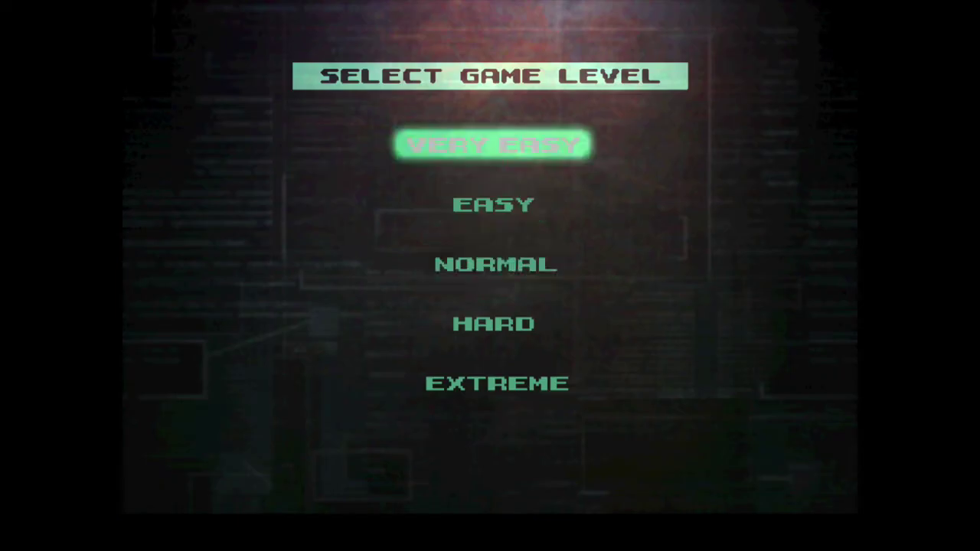